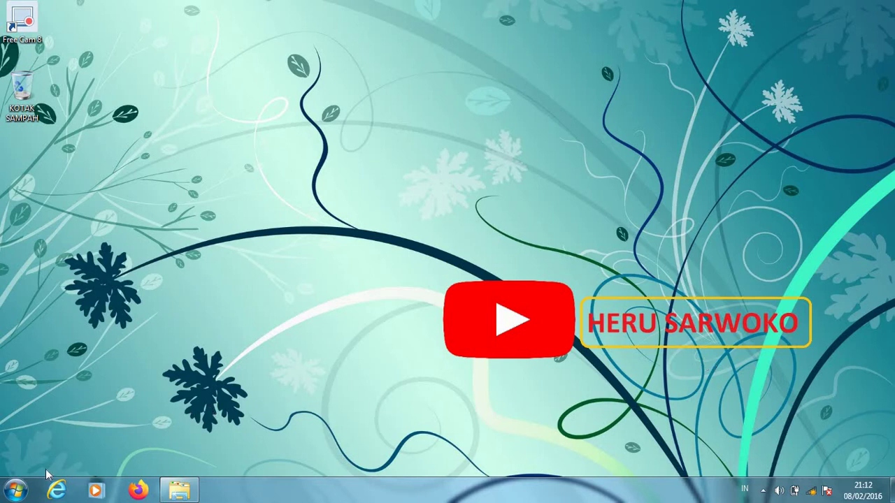
- Launch Word 2010, close the activation notice, and maximize the window
click(12, 498)
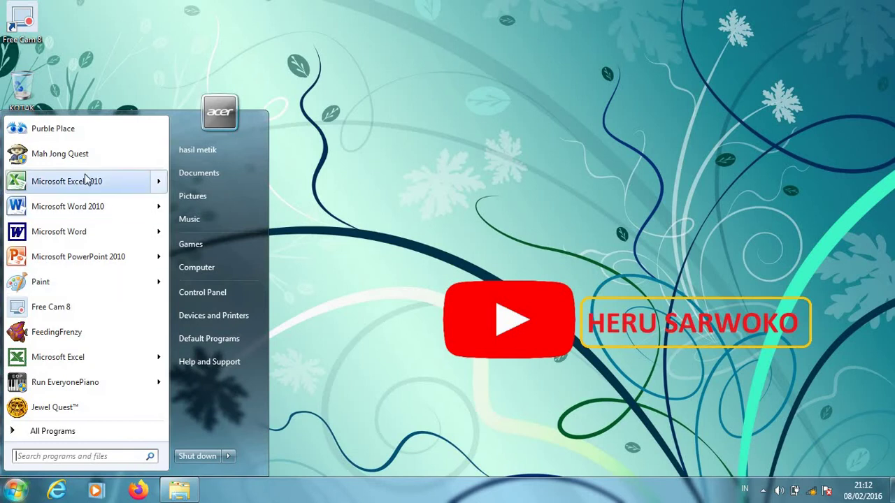
click(83, 216)
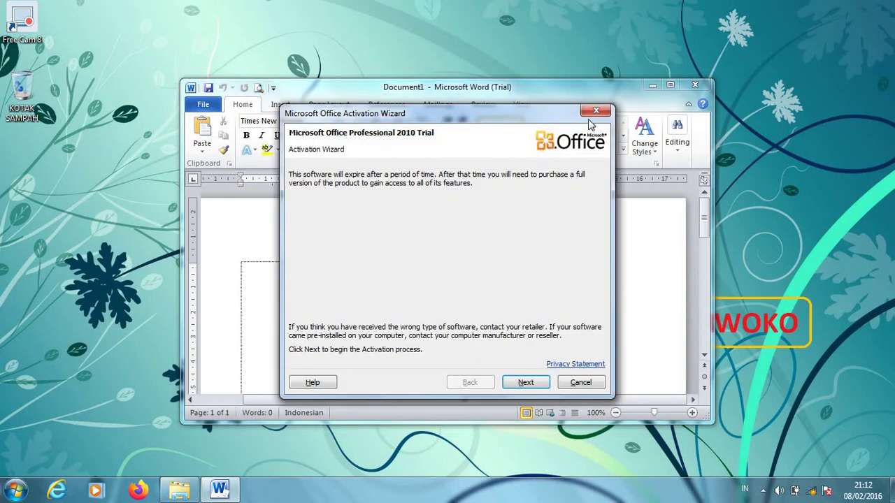
click(596, 112)
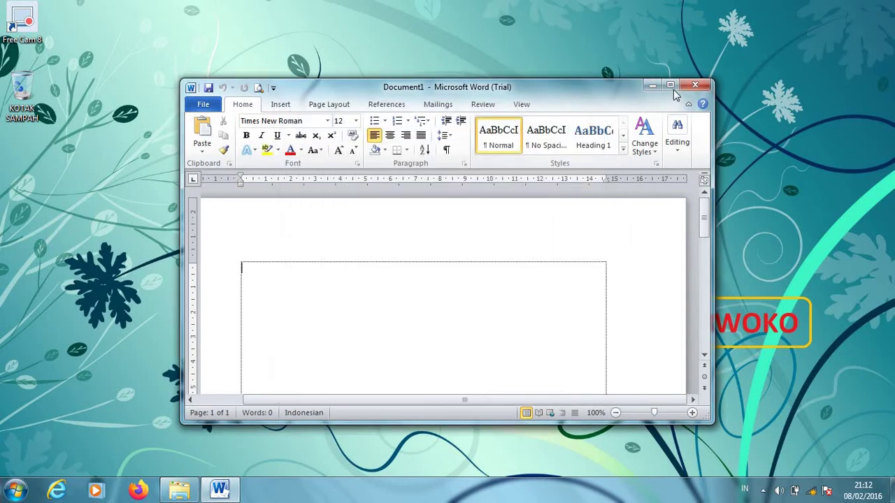
click(670, 86)
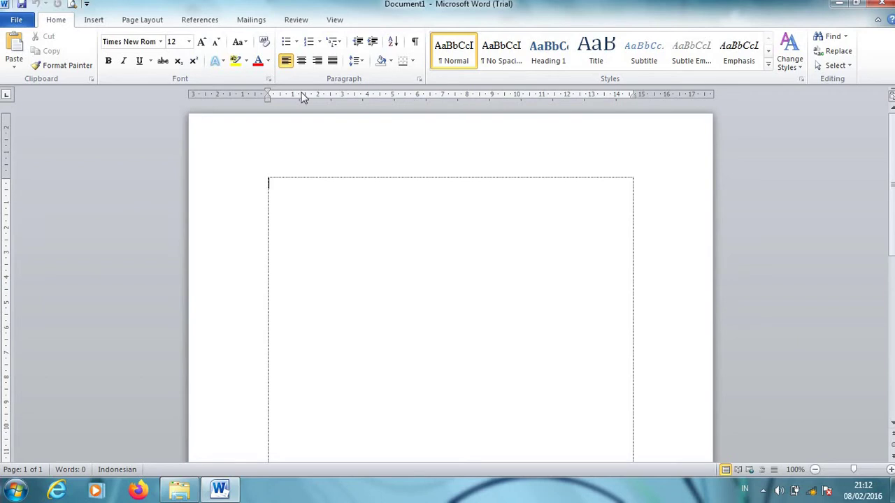
- Insert an empty equation from the Insert tab's Symbols group
click(89, 20)
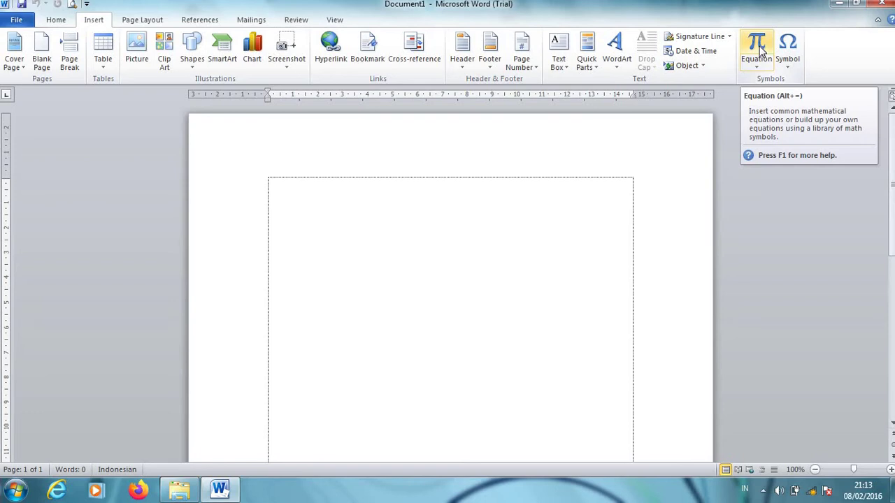
click(761, 49)
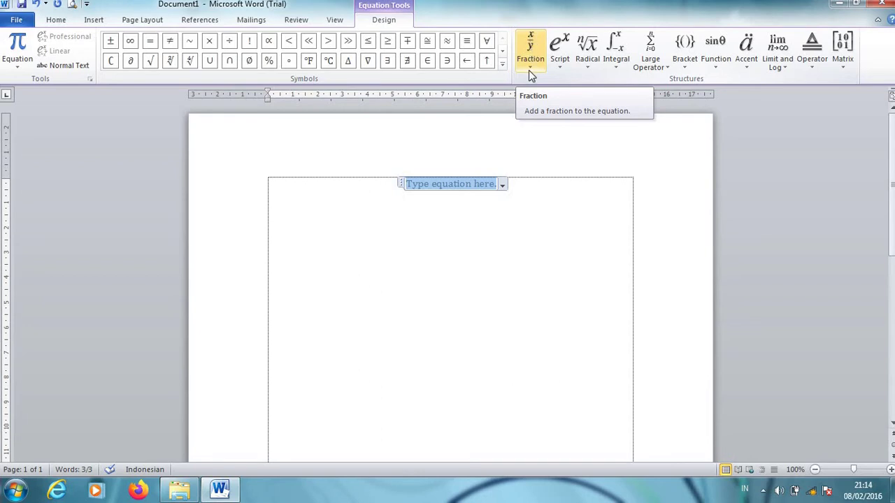
- Build the stacked fraction 1 over 2 in the equation and start a new line
click(530, 70)
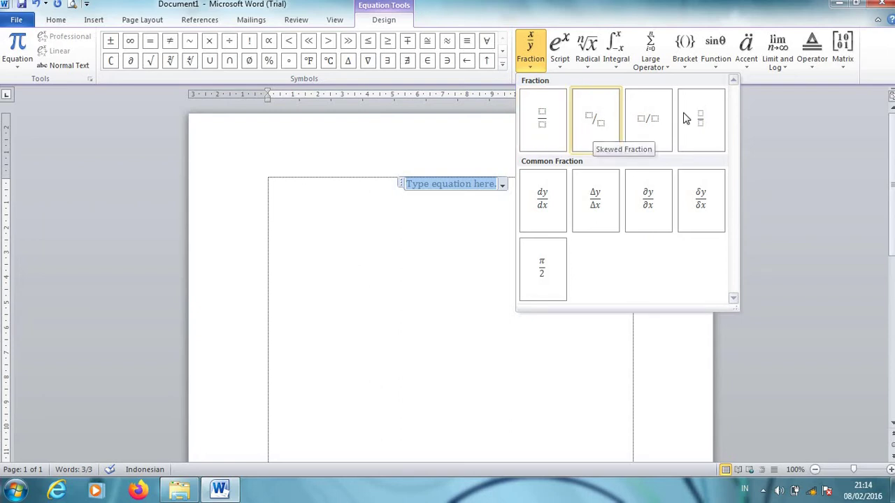
click(543, 124)
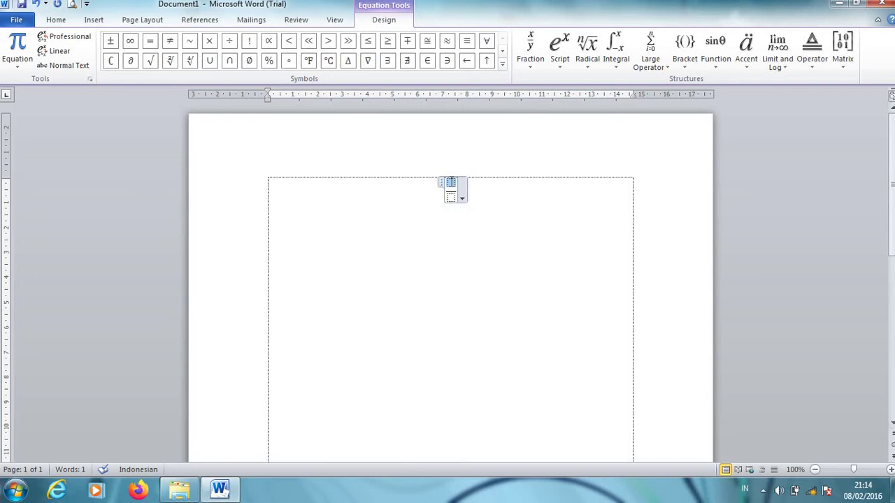
text(1)
click(451, 197)
text(2)
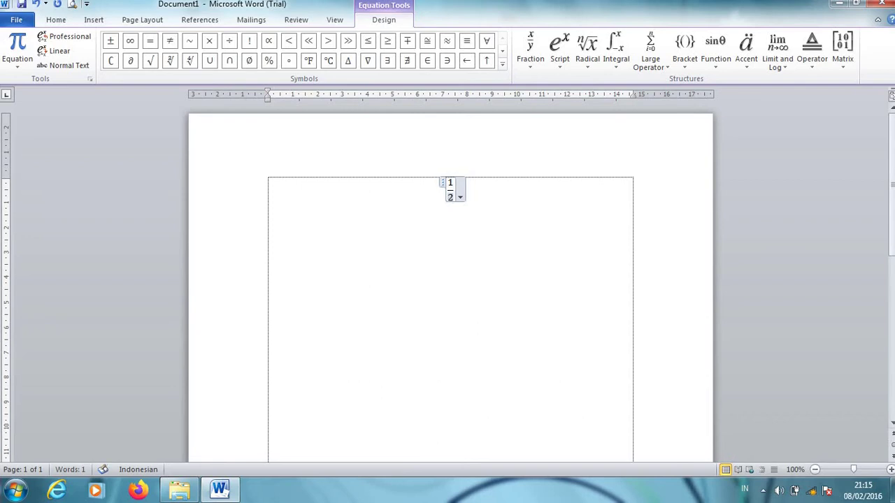
click(474, 186)
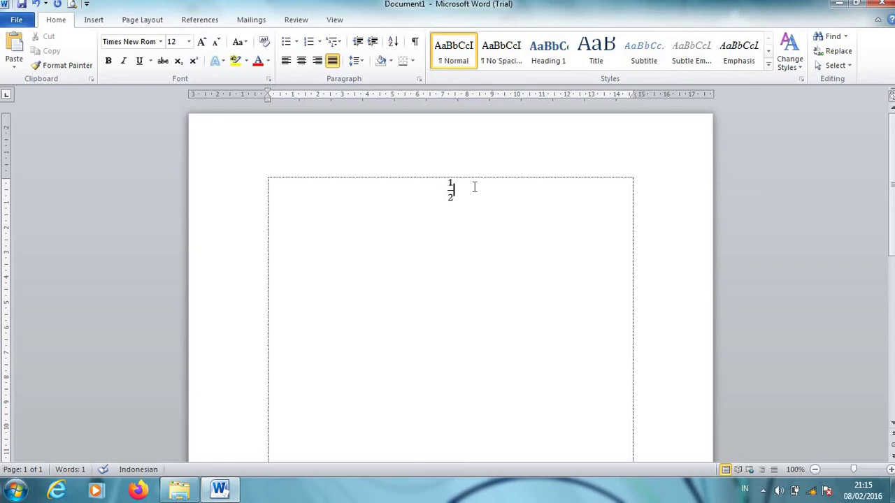
key(Return)
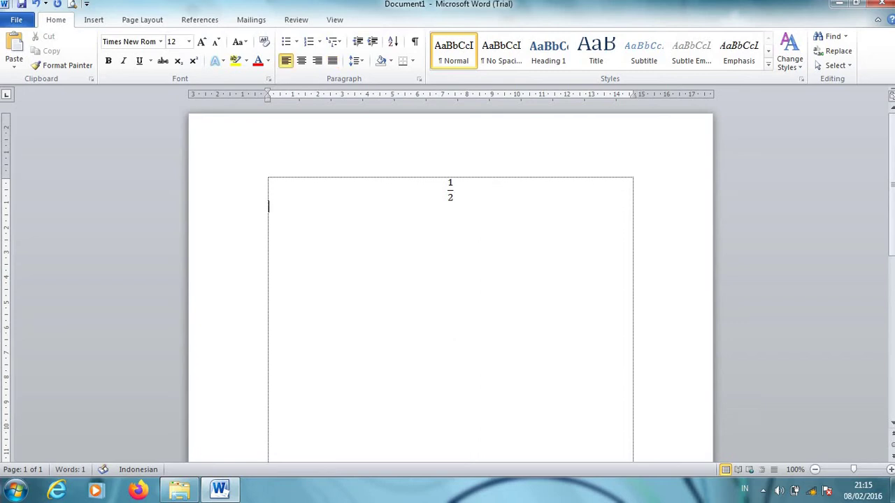
- Insert a new empty equation on the line below the 1/2
click(98, 20)
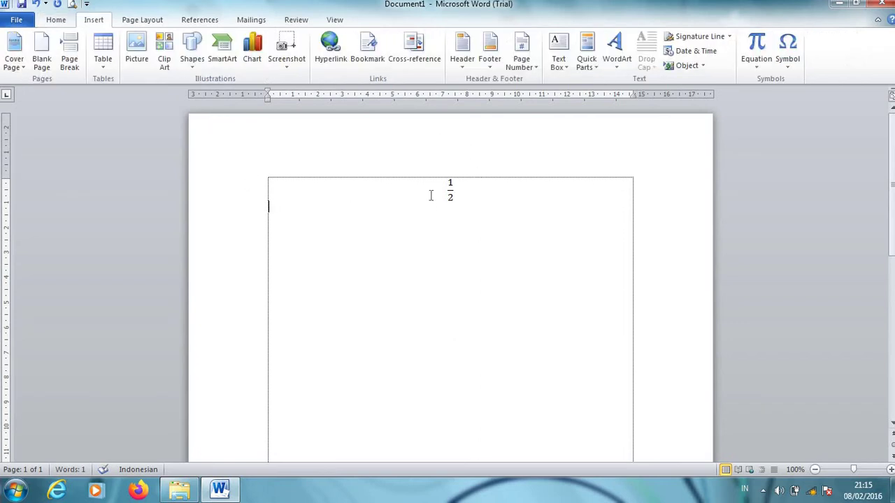
click(437, 192)
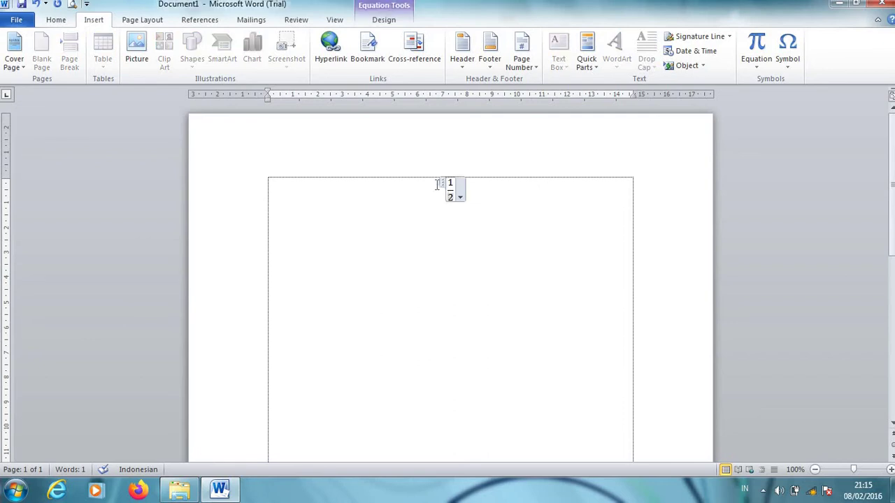
click(438, 184)
click(431, 241)
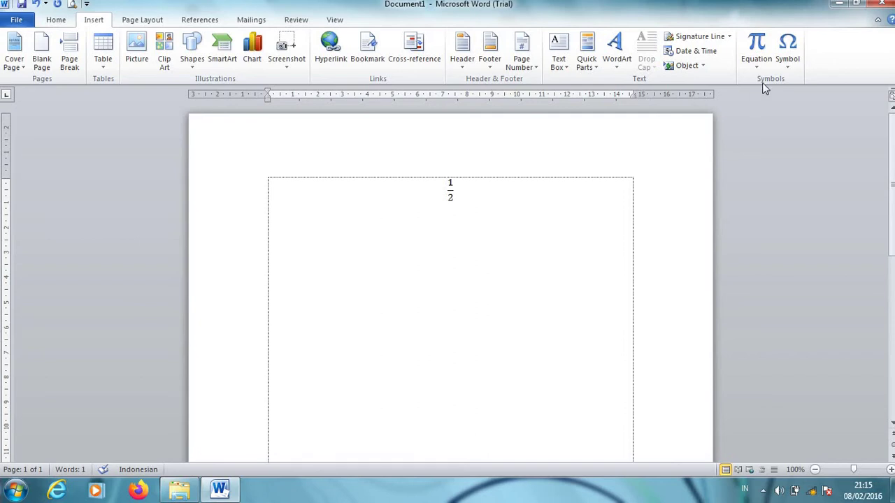
click(758, 46)
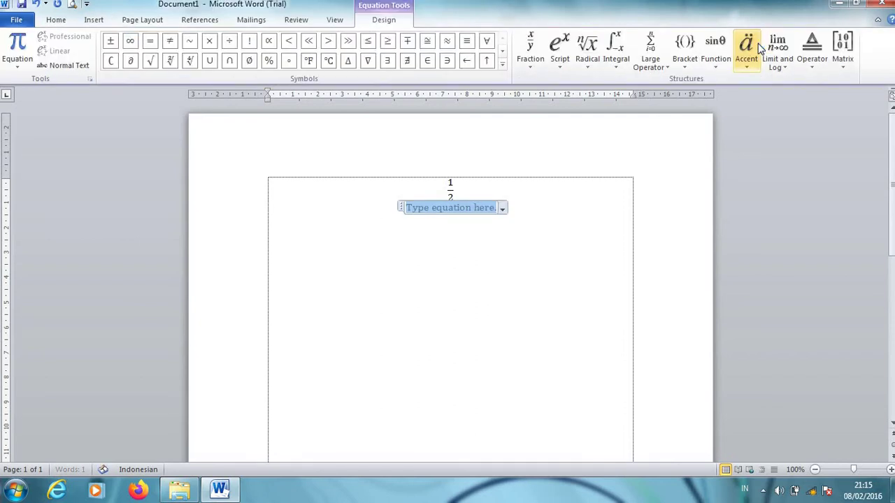
- Fill the equation with the stacked fraction 2 over 3 and start a new line
click(521, 68)
click(537, 123)
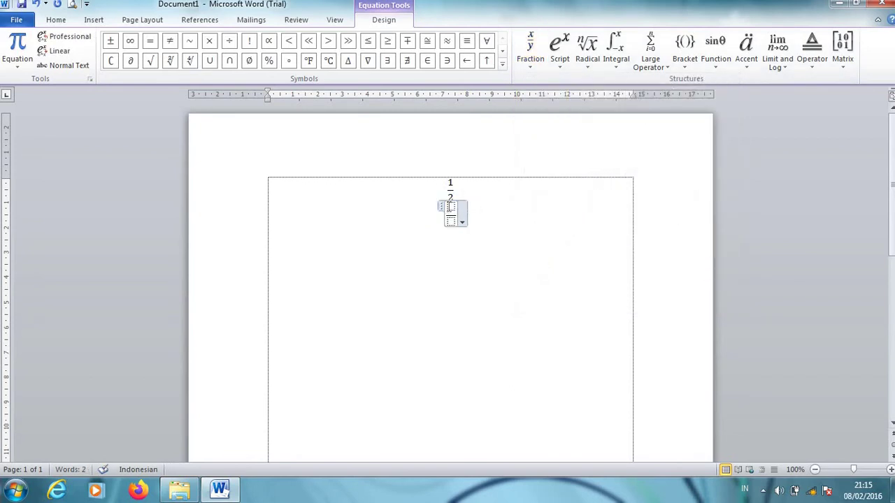
click(450, 206)
text(2)
click(450, 221)
text(3)
click(482, 214)
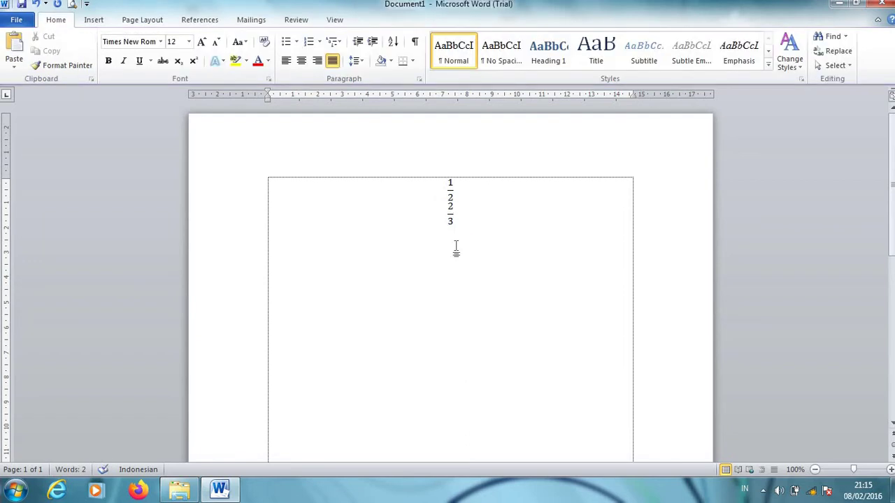
key(Return)
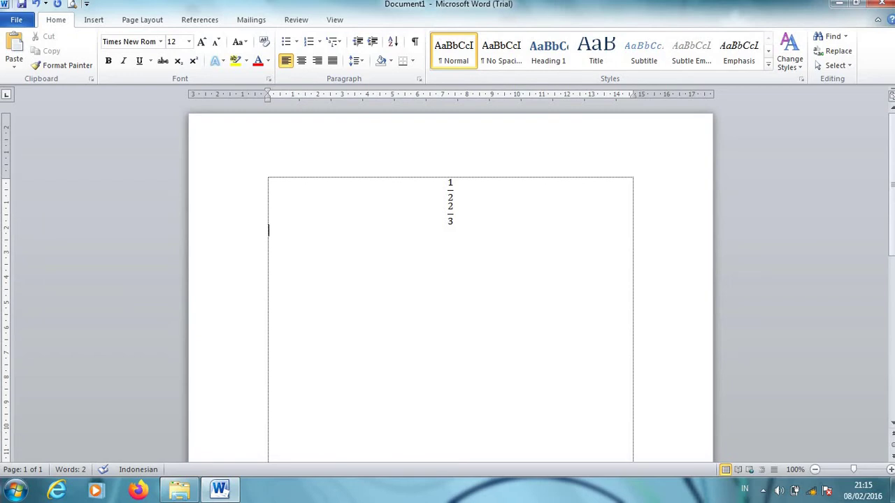
- Insert an equation holding the stacked fraction 3 over 4, then start a new line
click(106, 19)
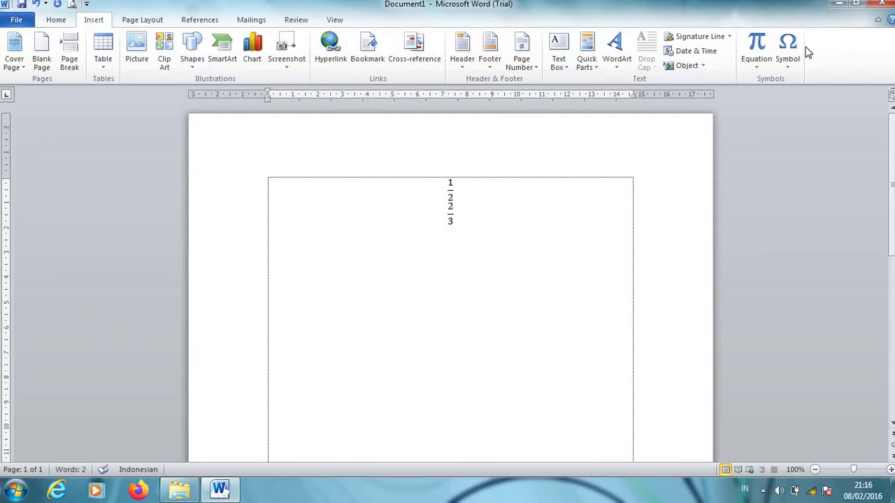
click(766, 50)
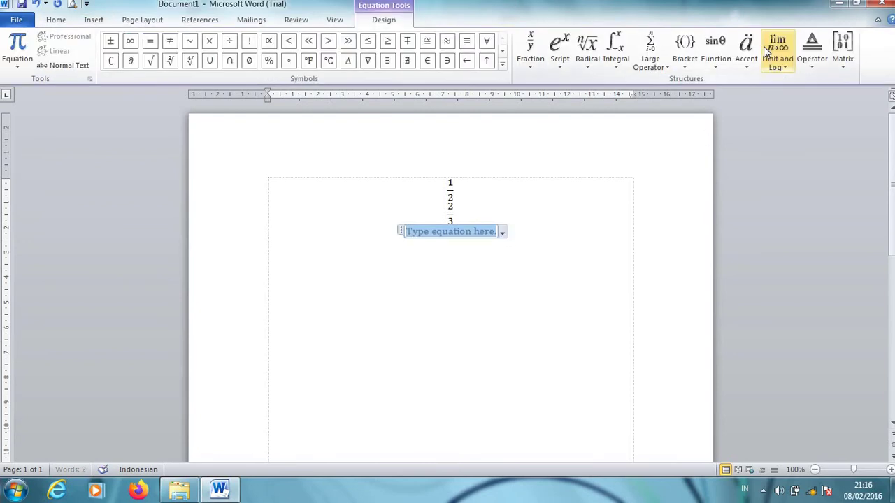
click(537, 60)
click(539, 122)
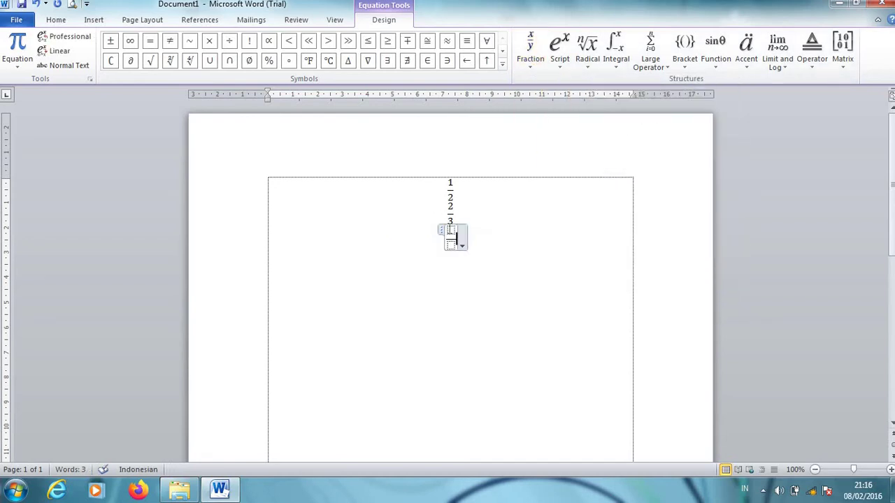
click(450, 230)
text(3)
click(450, 244)
text(4)
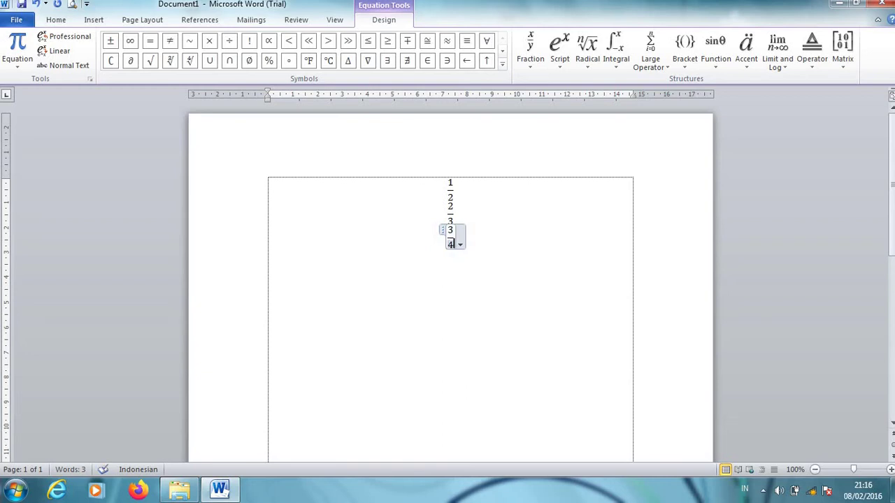
click(498, 234)
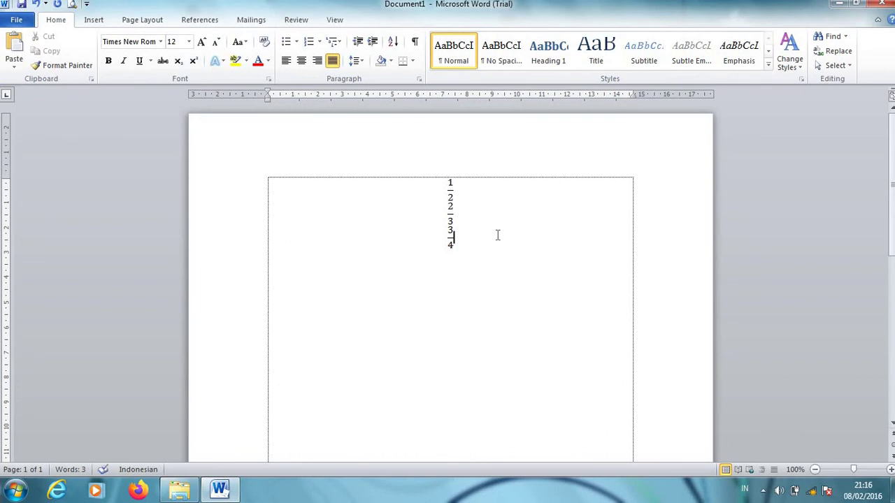
key(Return)
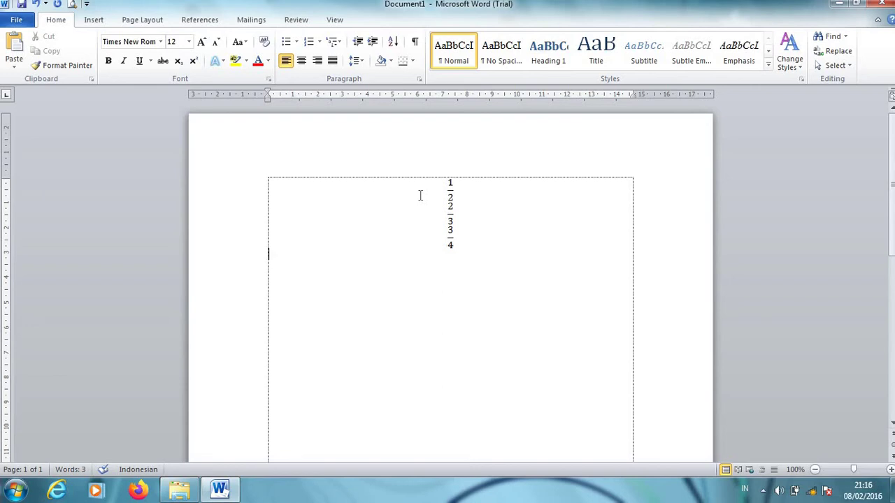
- Insert a new equation with the stacked fraction 3 over 4 followed by a plus sign
click(98, 20)
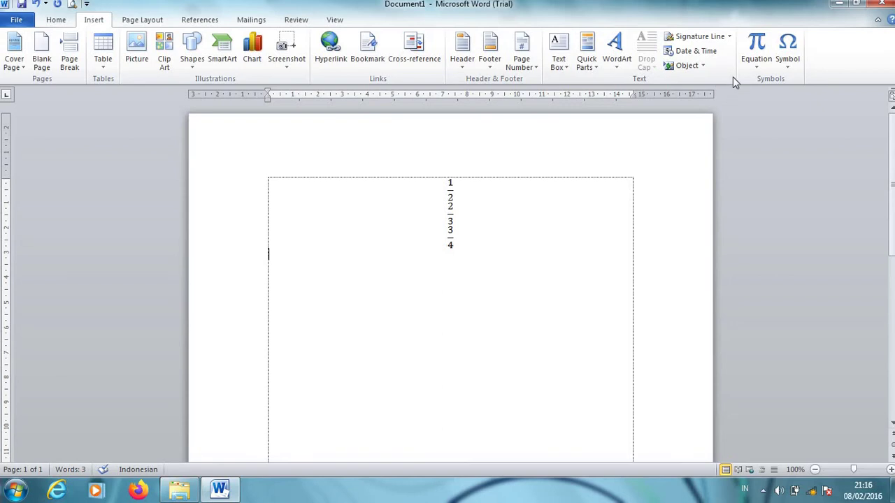
click(756, 42)
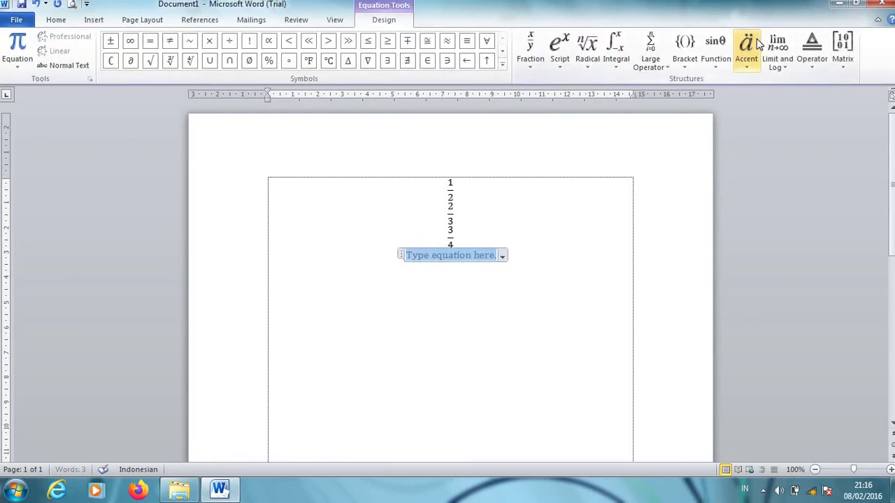
click(529, 53)
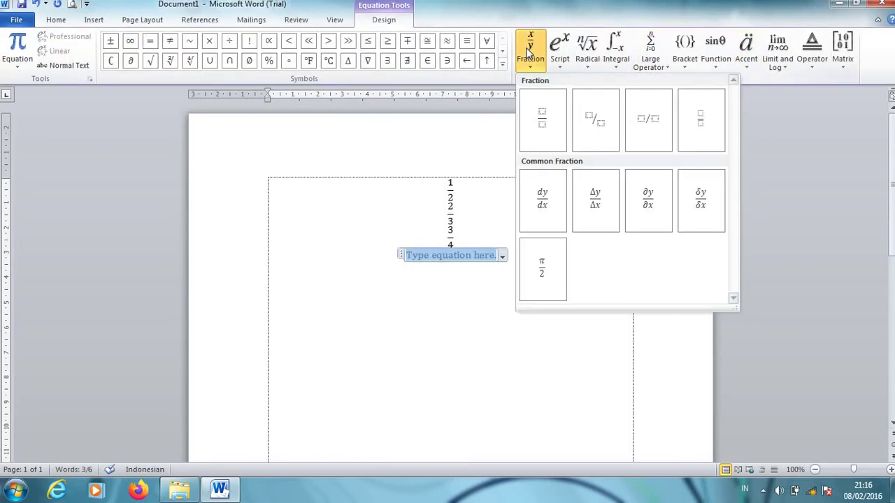
click(529, 130)
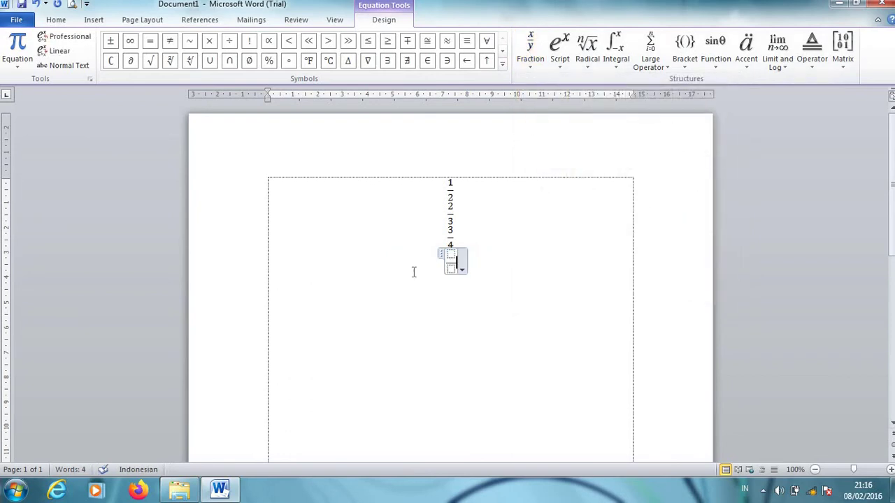
click(451, 255)
text(3)
click(451, 268)
text(4)
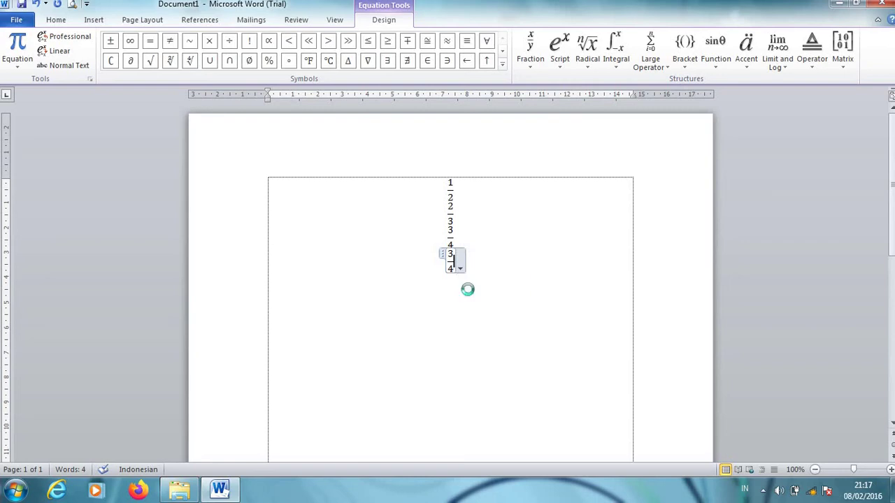
text(+)
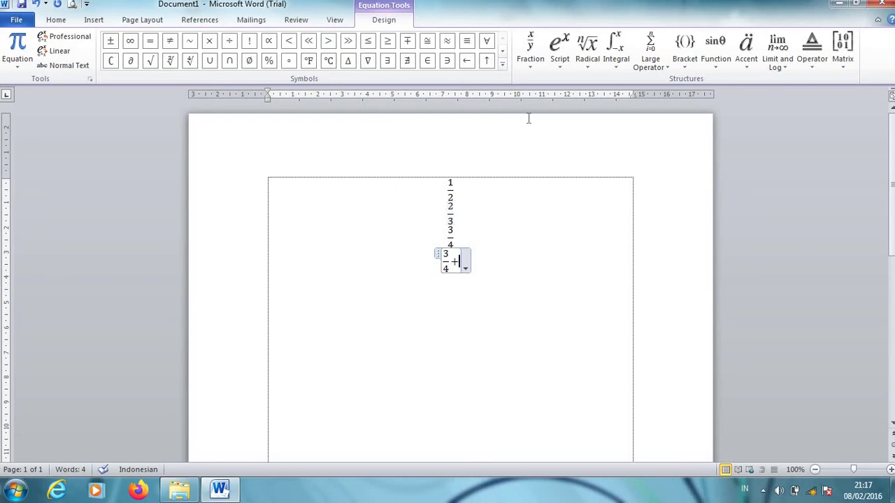
- Add the stacked fraction 1 over 2 and an equals sign after 3/4 +
click(536, 61)
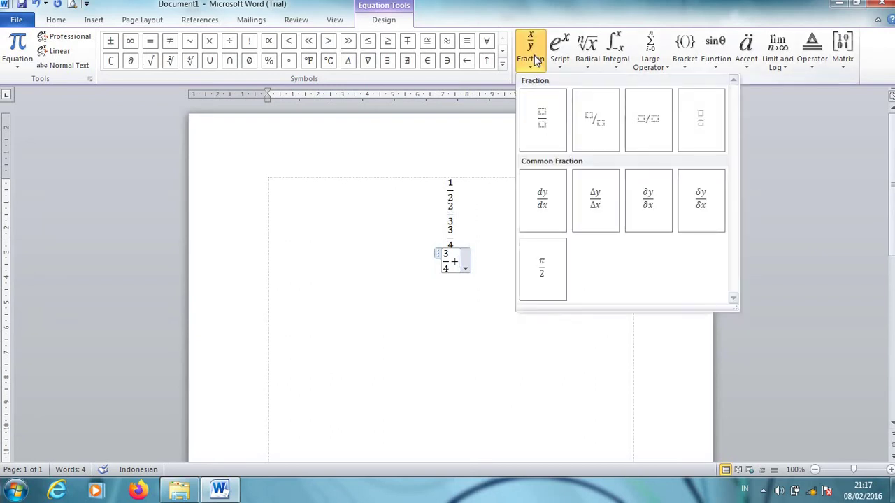
click(541, 117)
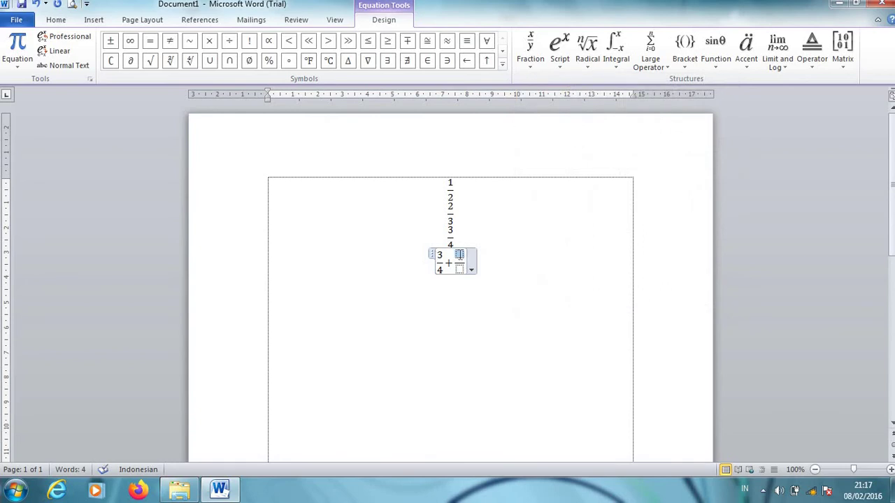
text(1)
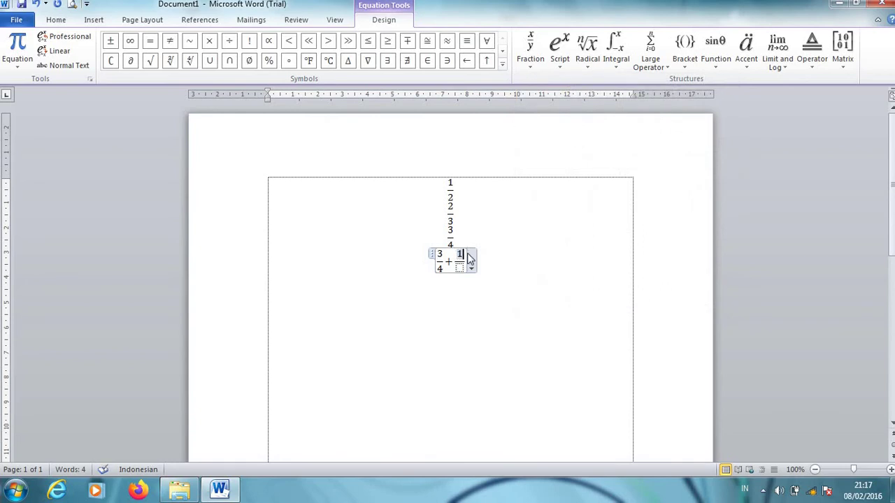
click(460, 269)
text(2)
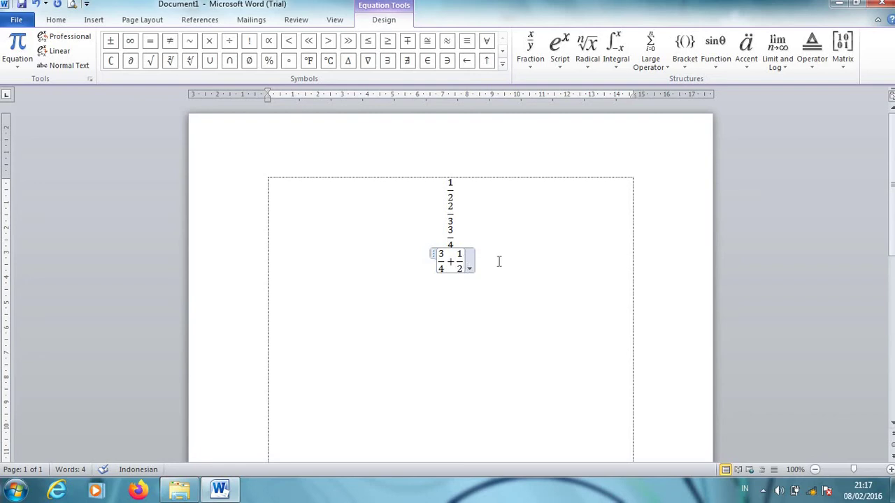
text(=)
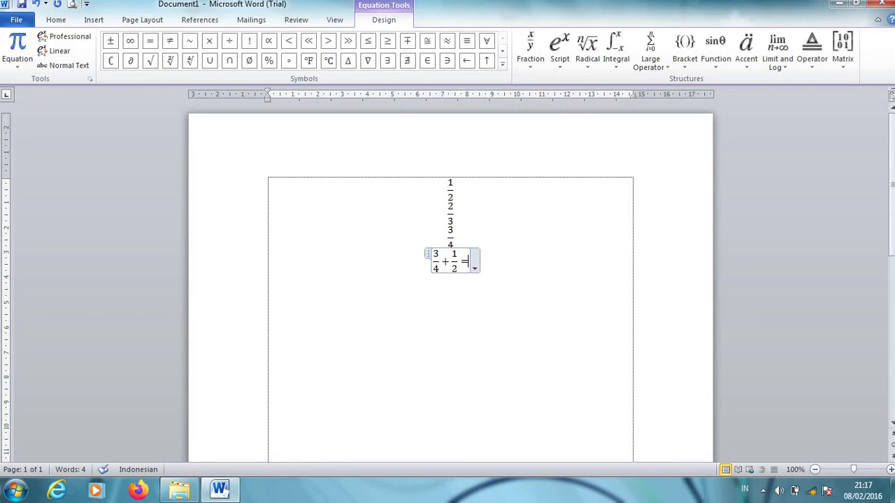
- Left-align the equation line, type dots after it, and start a new line
click(513, 257)
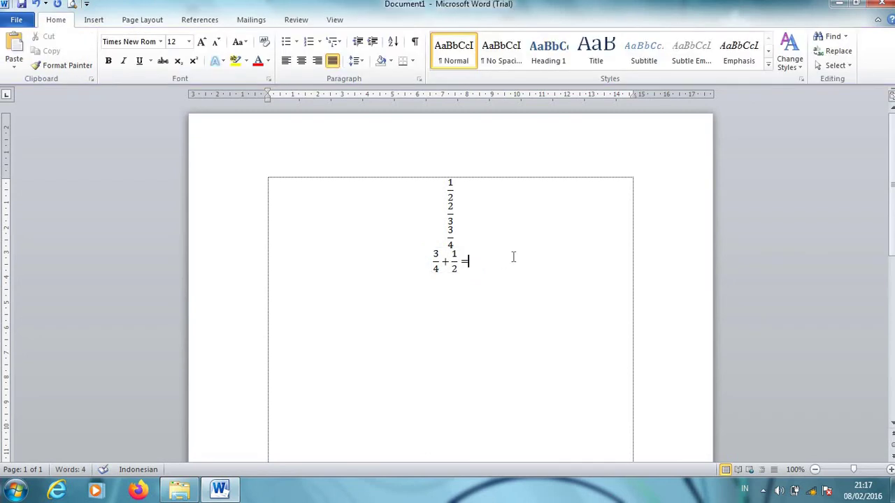
key(ctrl+l)
text( ..)
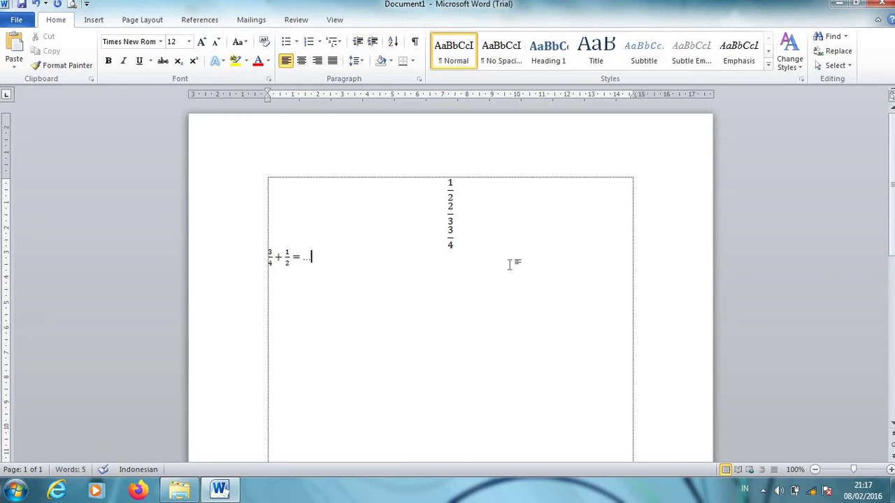
key(Return)
- Insert a new equation containing an empty stacked fraction
click(95, 22)
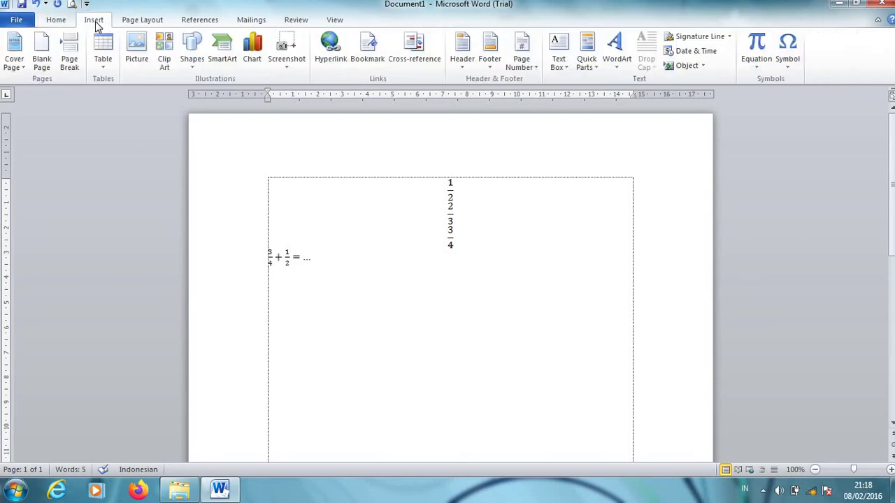
click(754, 55)
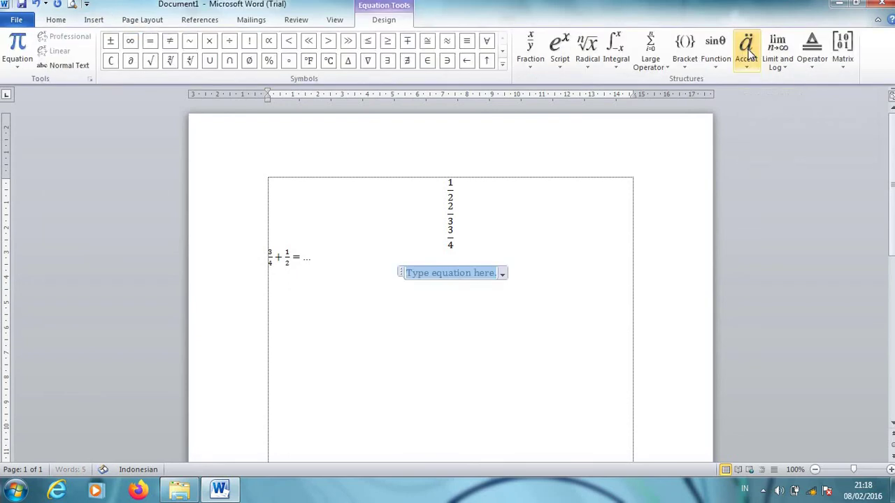
click(530, 65)
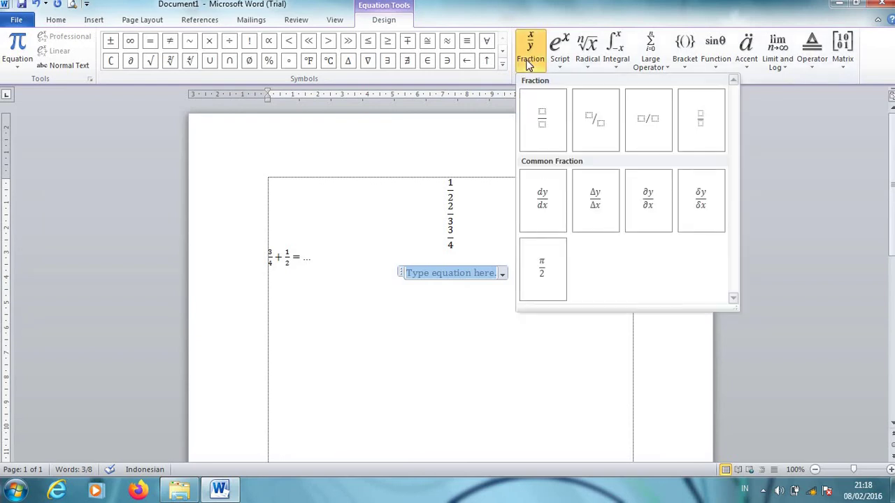
click(530, 123)
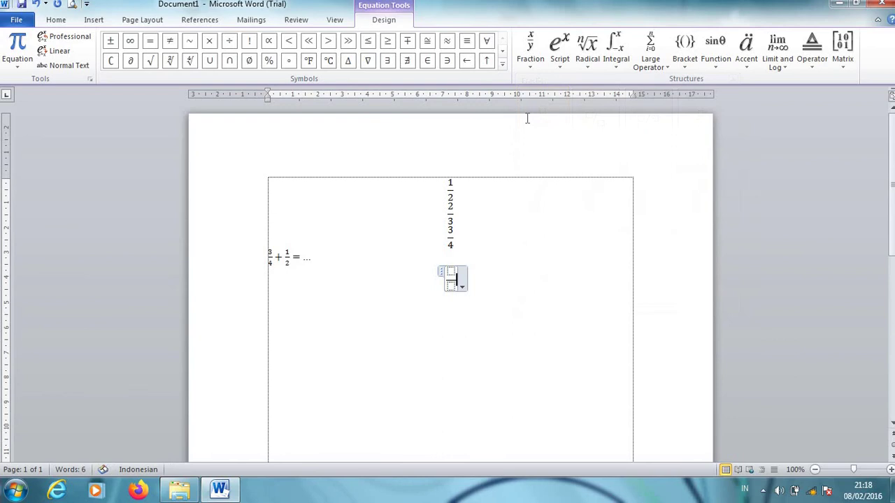
click(453, 264)
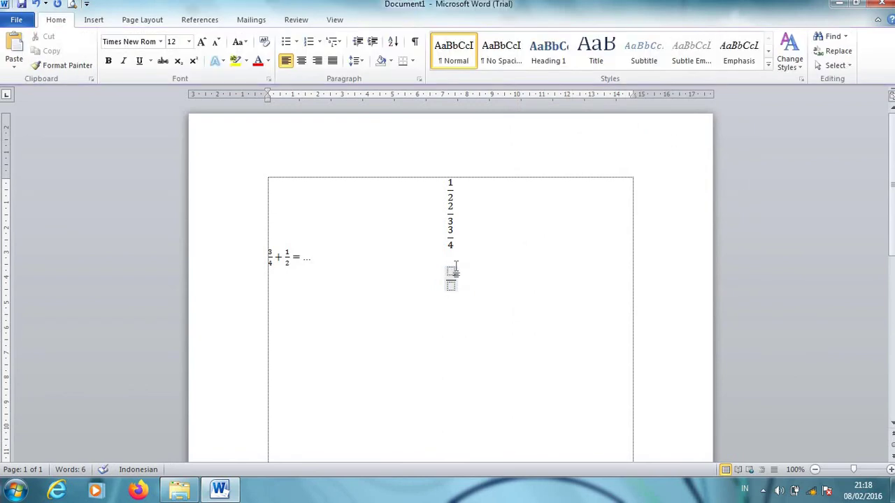
click(451, 272)
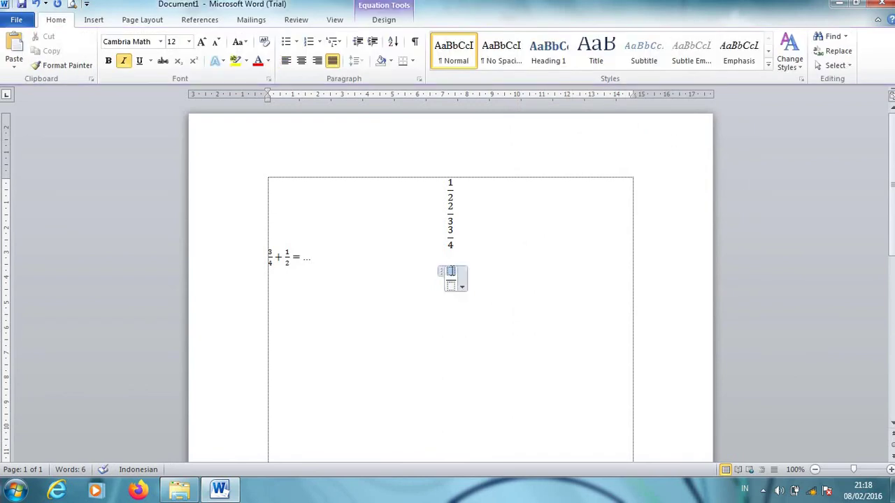
- Fill the fraction as 1 over 5 and add a plus sign after it
text(1)
key(Down)
text(5)
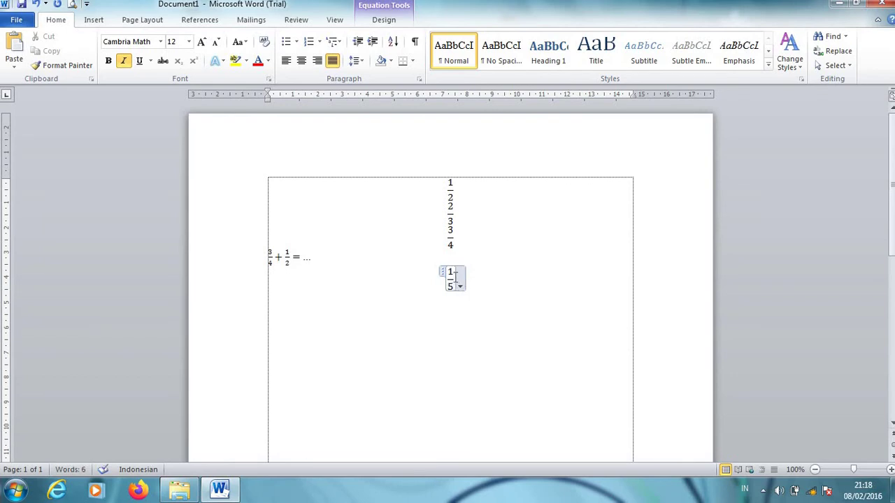
key(Right)
text(+)
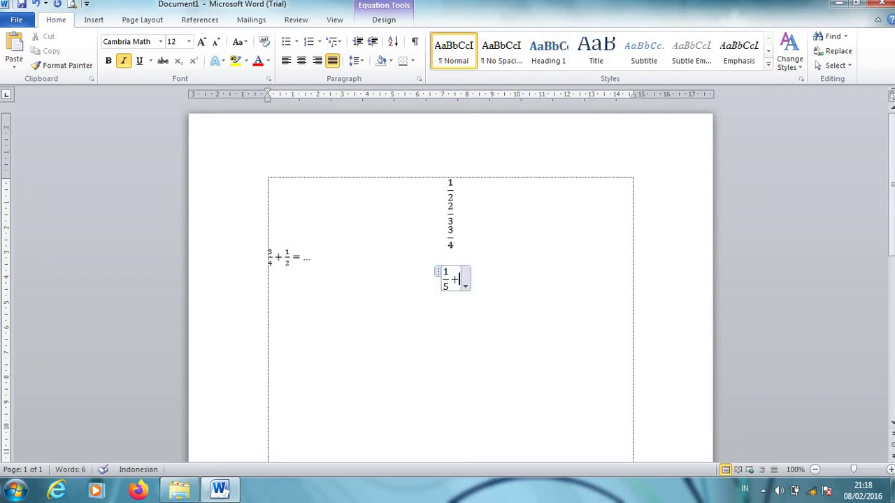
click(380, 19)
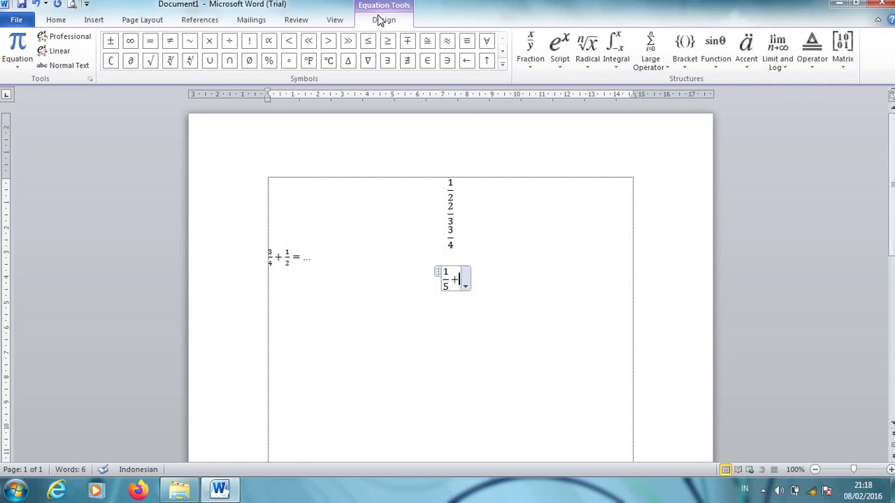
click(528, 61)
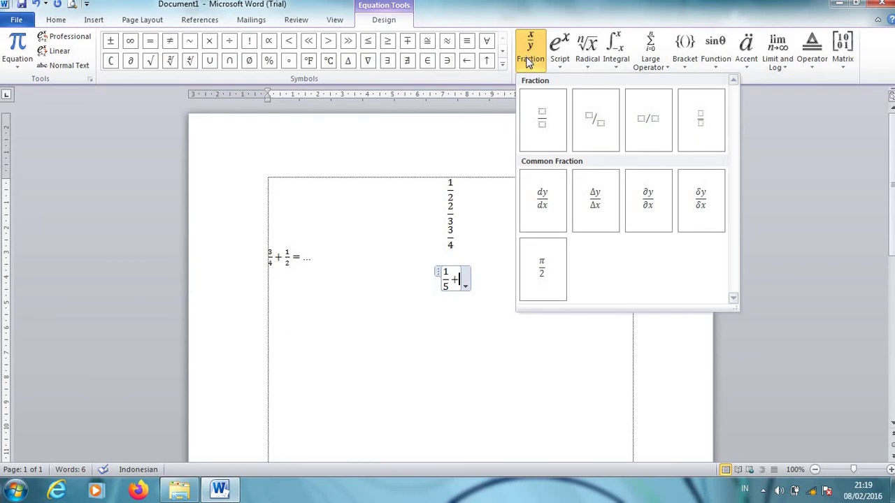
- Add the stacked fraction 2 over 5 and an equals sign, removing the trailing dots
click(530, 98)
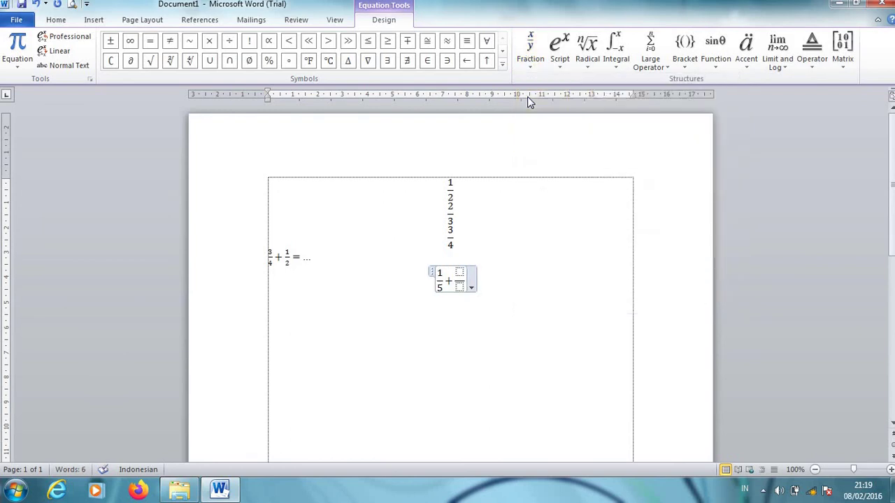
click(459, 273)
text(2/)
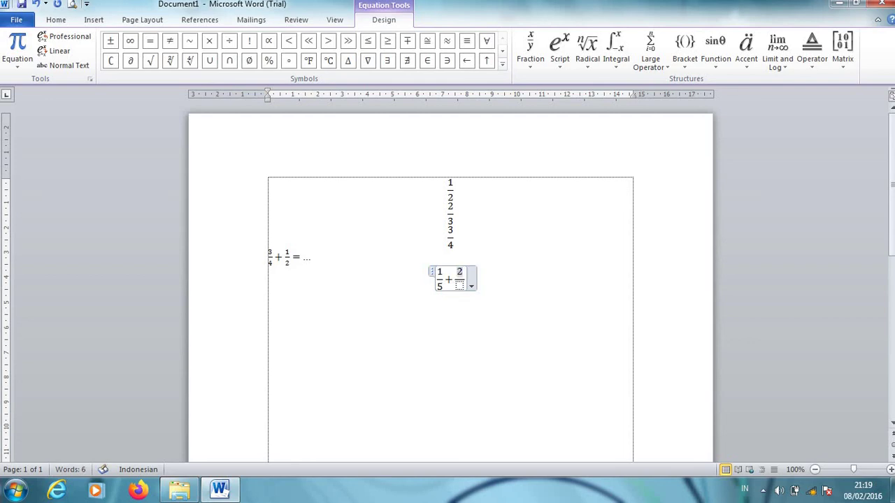
click(459, 286)
text(5)
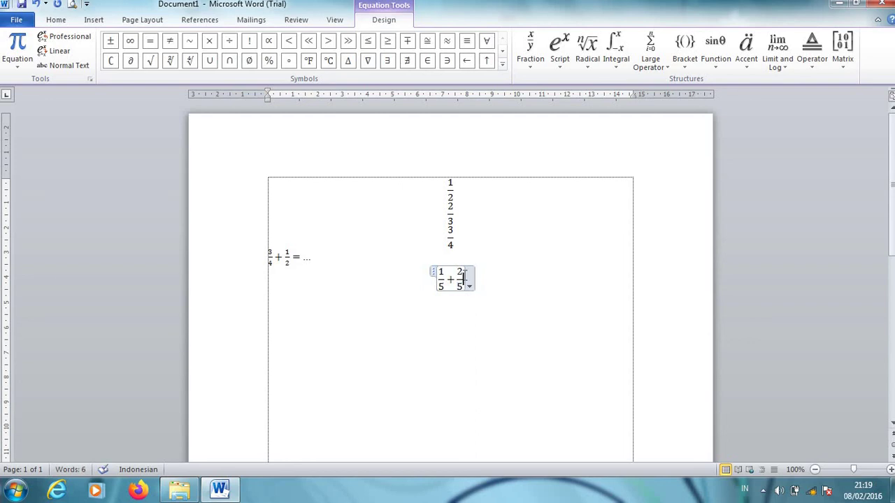
click(543, 271)
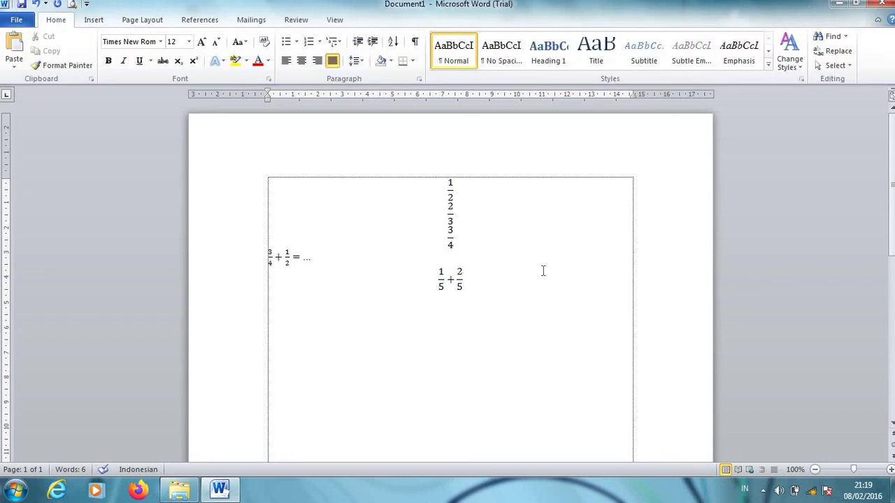
text( =)
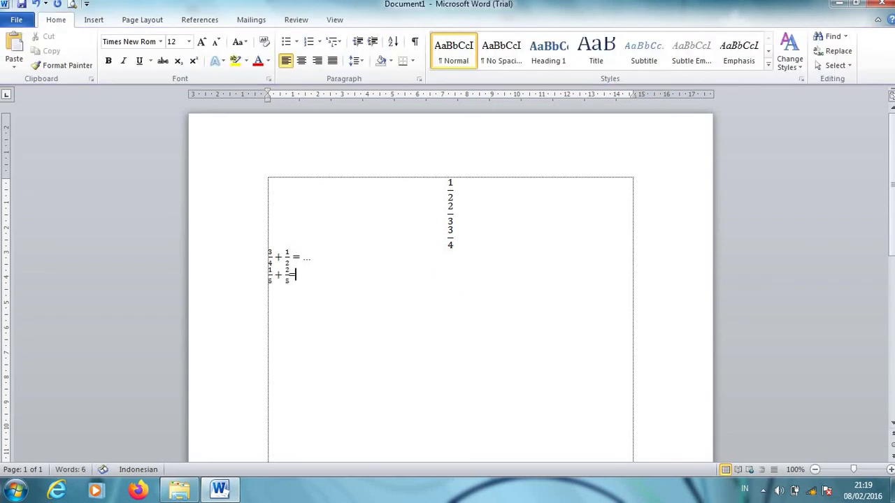
text( ...)
key(BackSpace)
key(BackSpace)
key(BackSpace)
- Insert the stacked answer fraction 3 over 5 after the equals sign
click(94, 19)
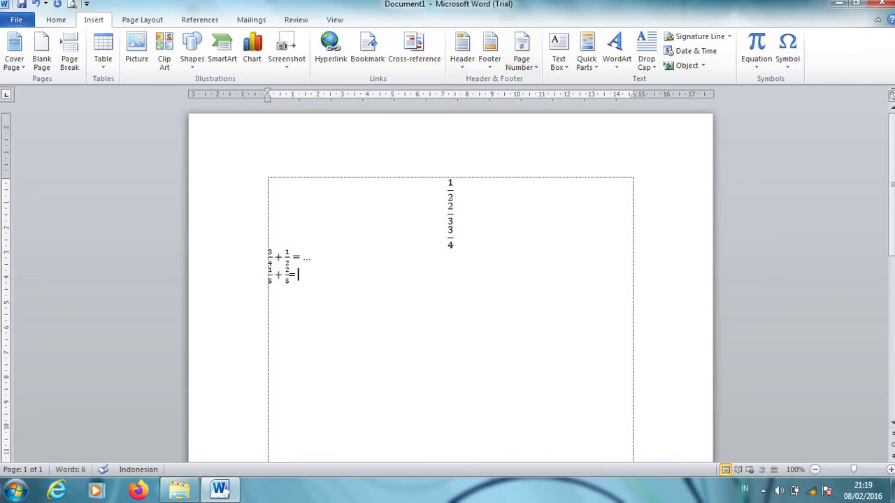
click(752, 51)
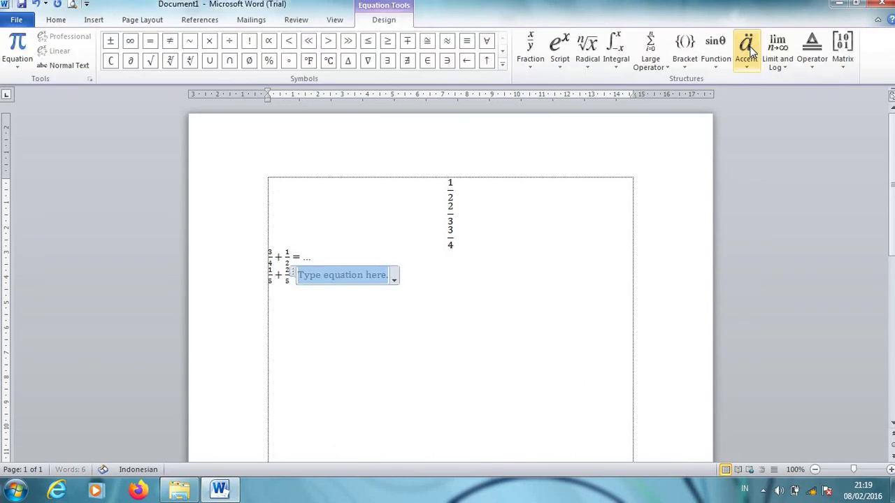
click(529, 63)
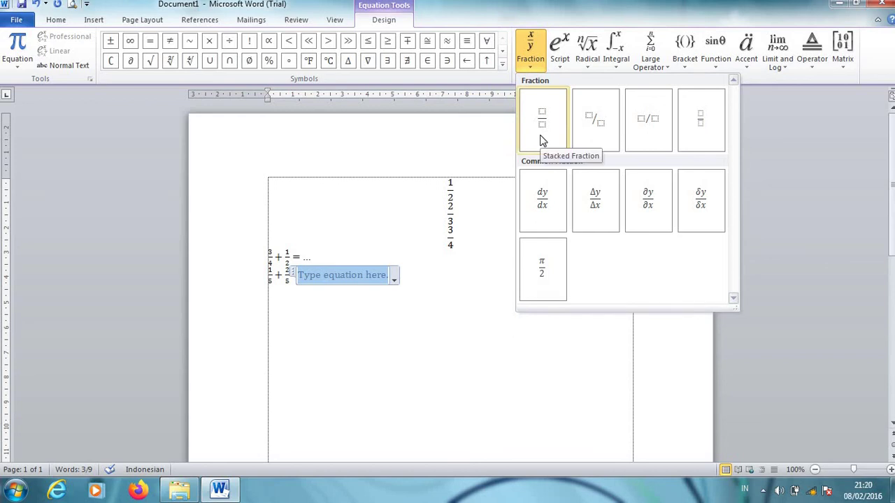
click(542, 140)
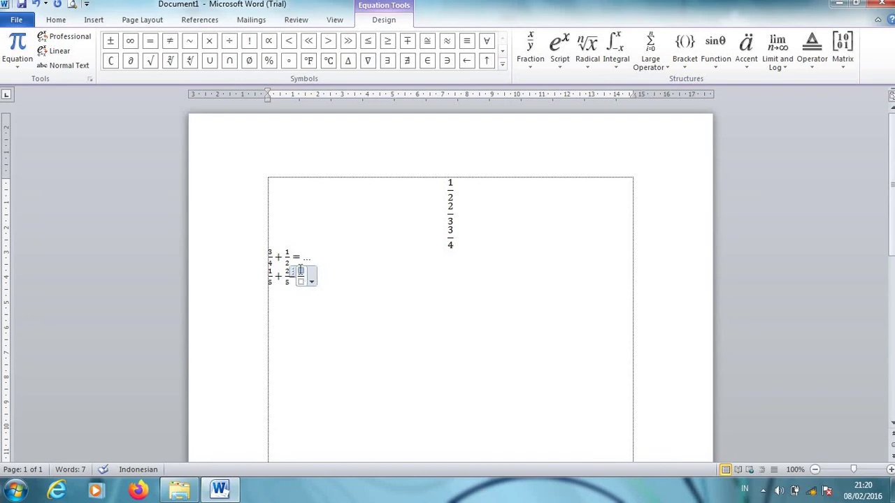
text(3/)
click(301, 280)
text(5)
click(324, 282)
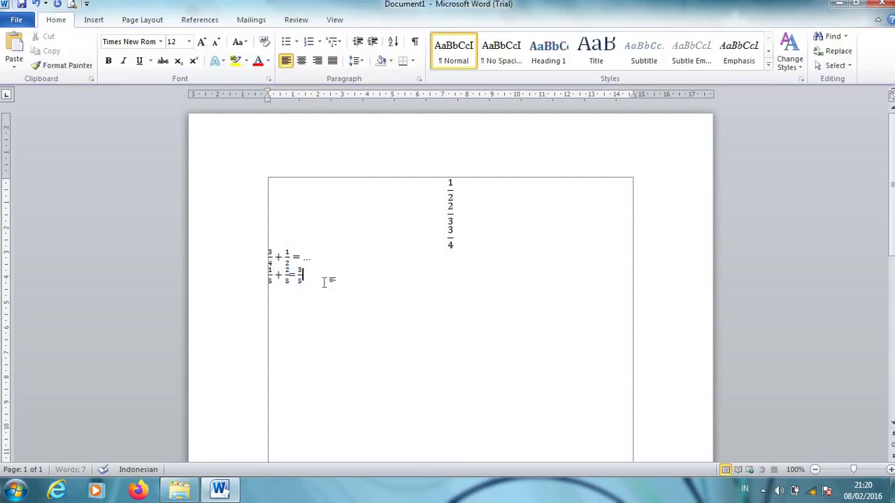